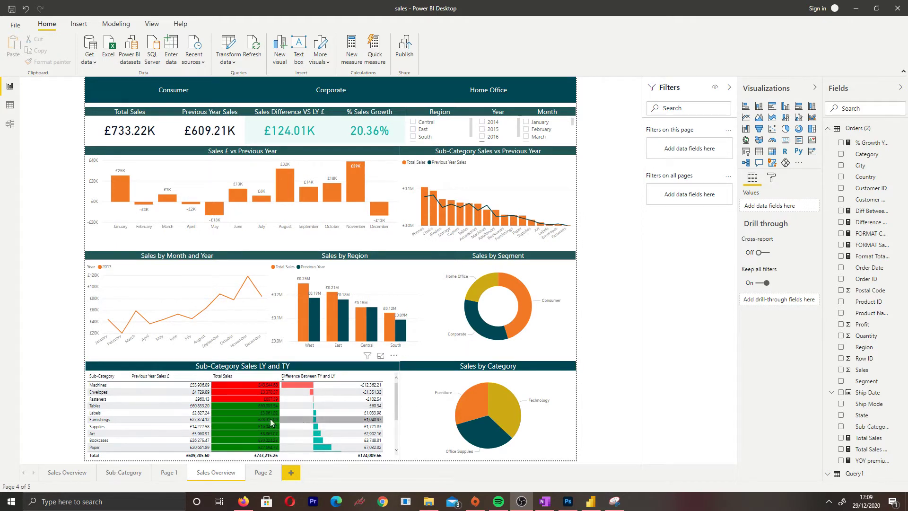
Step: Go to Page 2 and place an empty Table visual at the top-left
scroll(221, 425, down, 1)
scroll(223, 425, up, 1)
scroll(225, 421, down, 1)
scroll(227, 415, up, 1)
scroll(231, 412, down, 1)
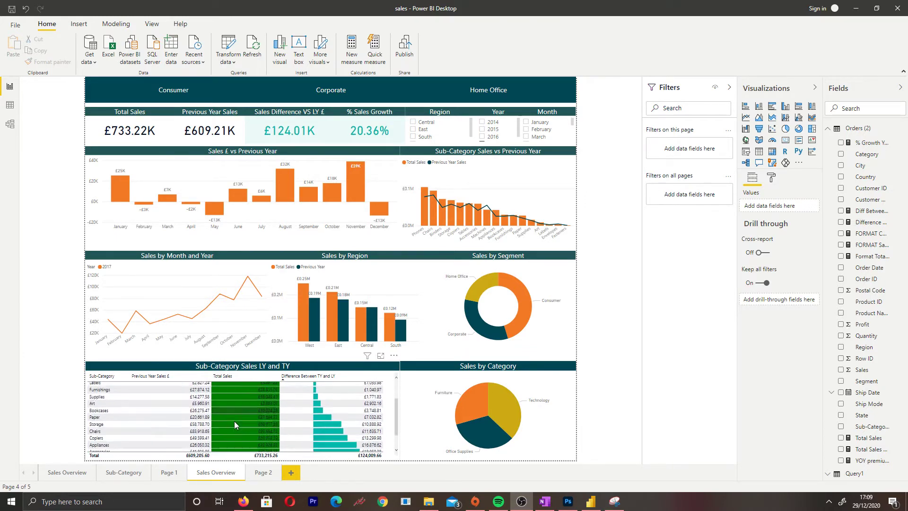
scroll(234, 420, down, 3)
scroll(234, 420, up, 3)
scroll(234, 419, down, 5)
scroll(233, 417, up, 5)
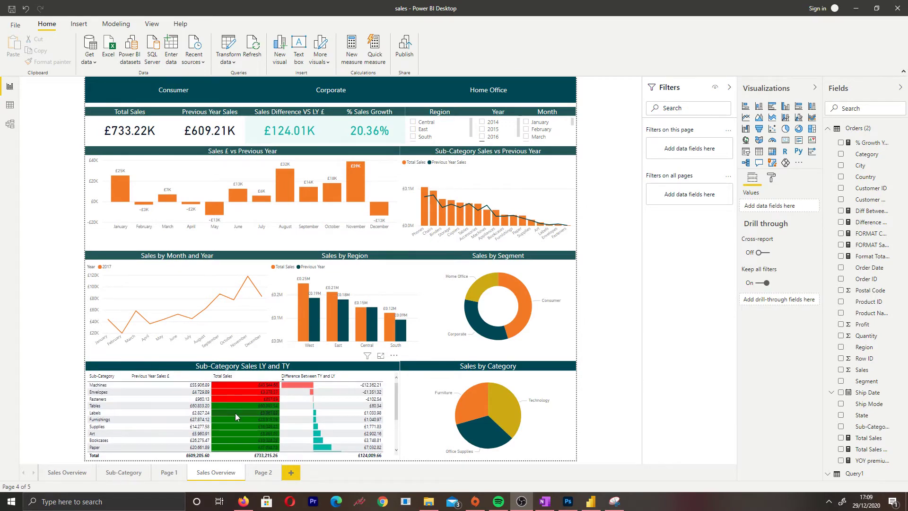
scroll(235, 413, down, 3)
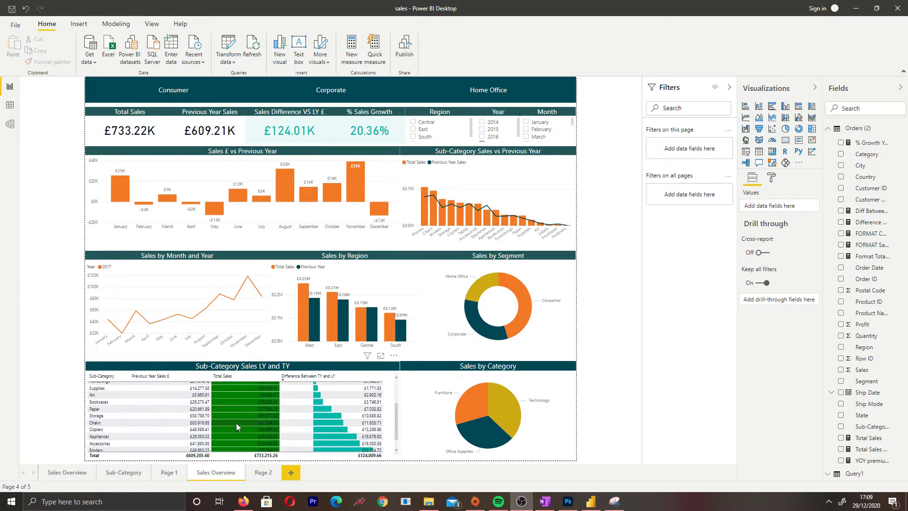
scroll(236, 424, down, 2)
scroll(238, 433, up, 5)
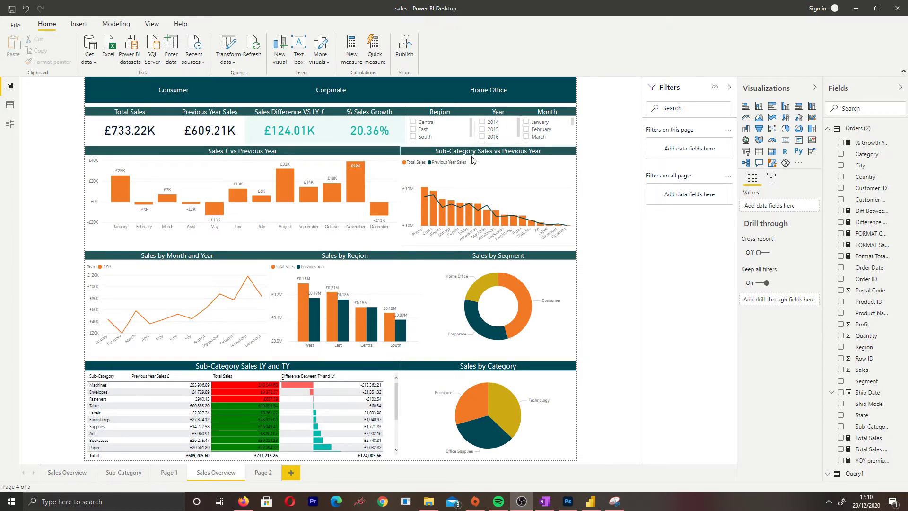
scroll(516, 115, down, 1)
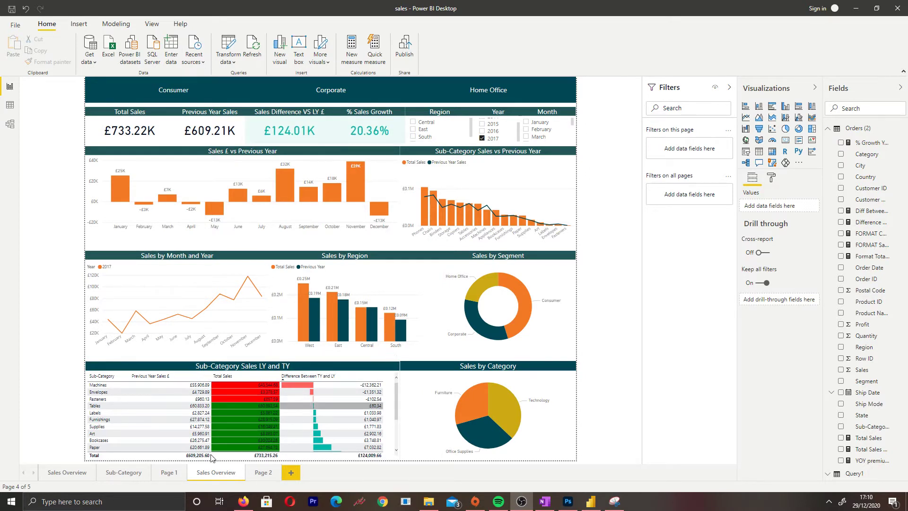
click(261, 474)
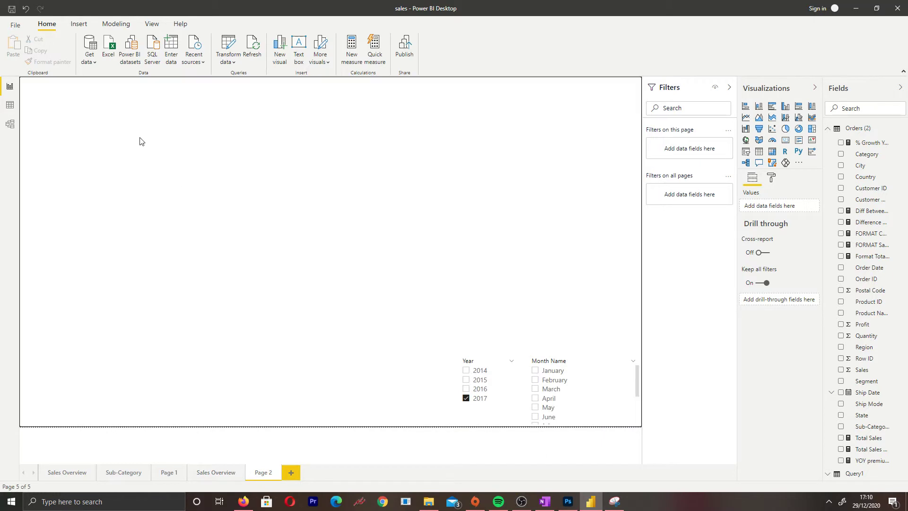
click(759, 151)
drag(180, 239, 109, 202)
Step: Add Sub-Category, Total Sales and Total Sales LY2 to the table, then review both measure formulas
drag(863, 427, 776, 207)
drag(875, 439, 776, 213)
drag(863, 449, 775, 218)
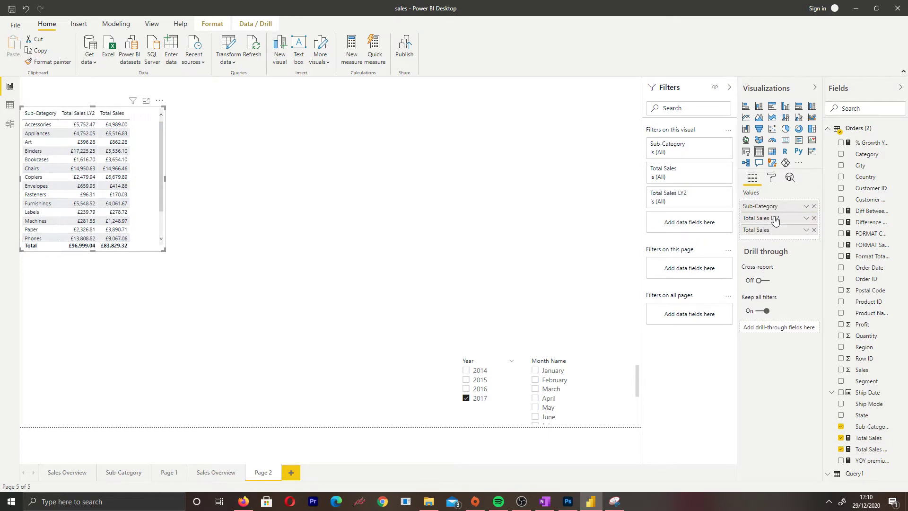
click(864, 440)
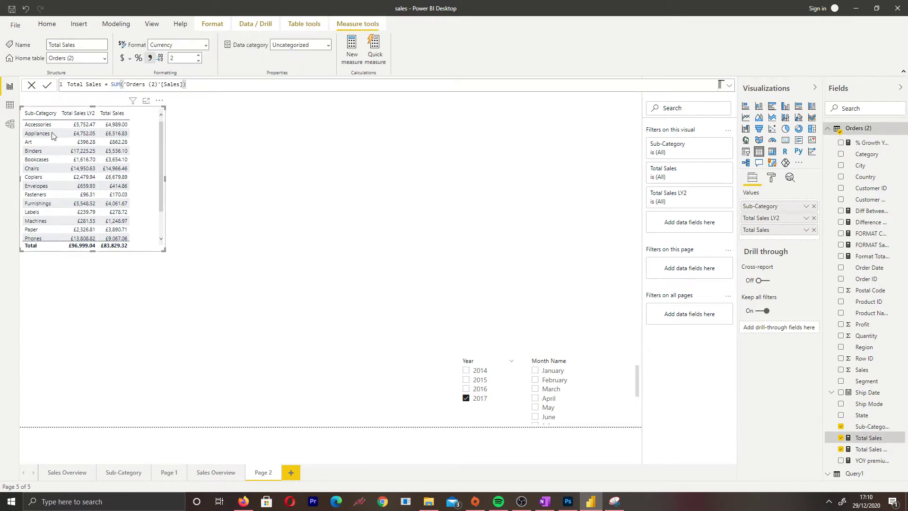
click(868, 449)
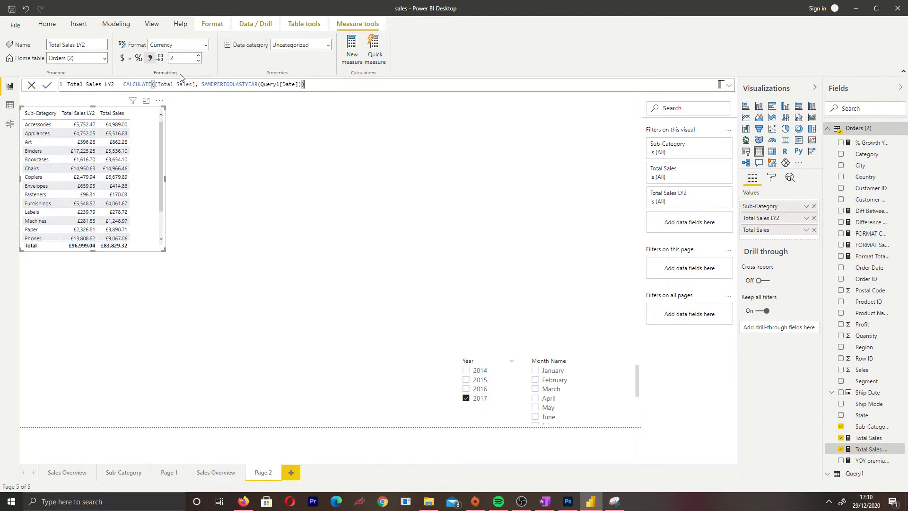
key(ctrl+a)
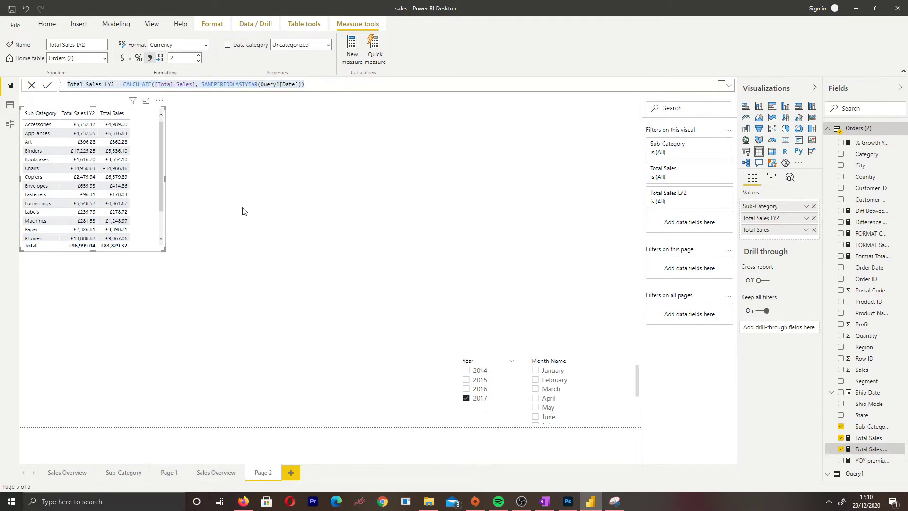
Step: Rename the table's Total Sales LY2 column to 'Previous Year Sales £' and widen the table
click(245, 211)
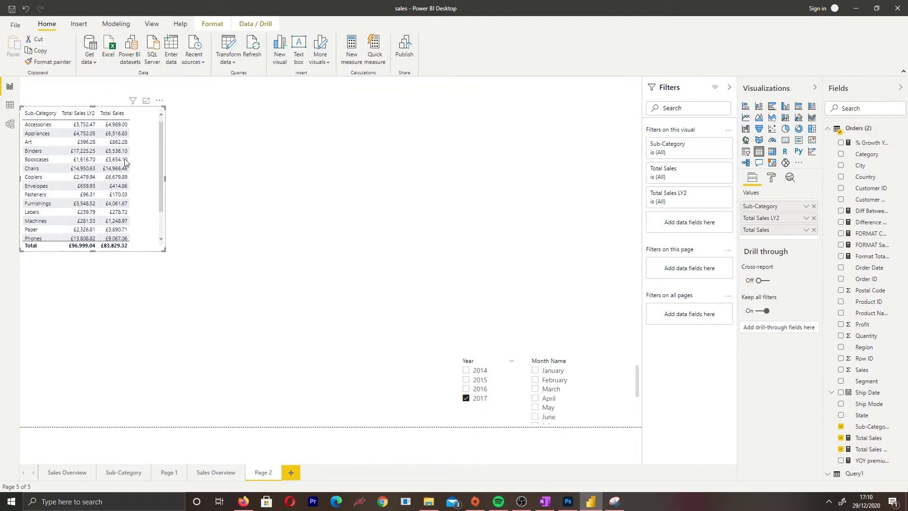
right_click(772, 224)
click(780, 236)
text(Previous Year Sale)
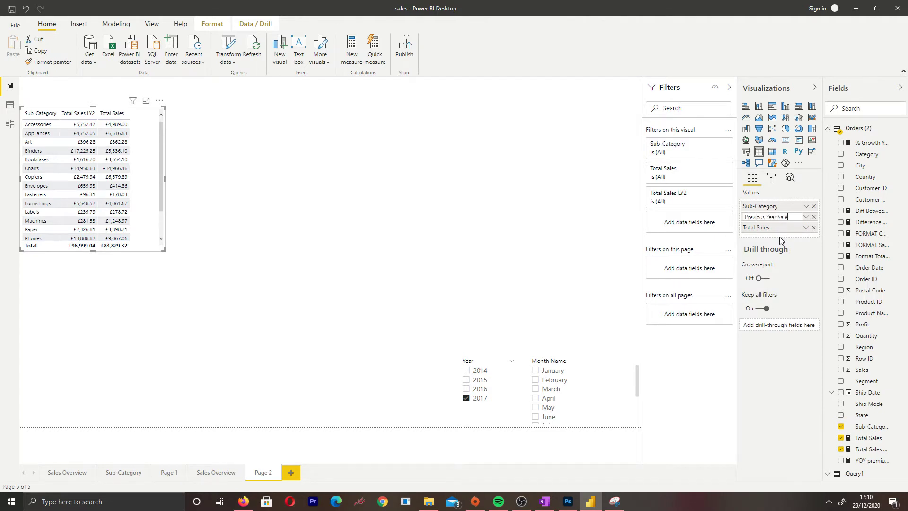
text(s £)
key(Return)
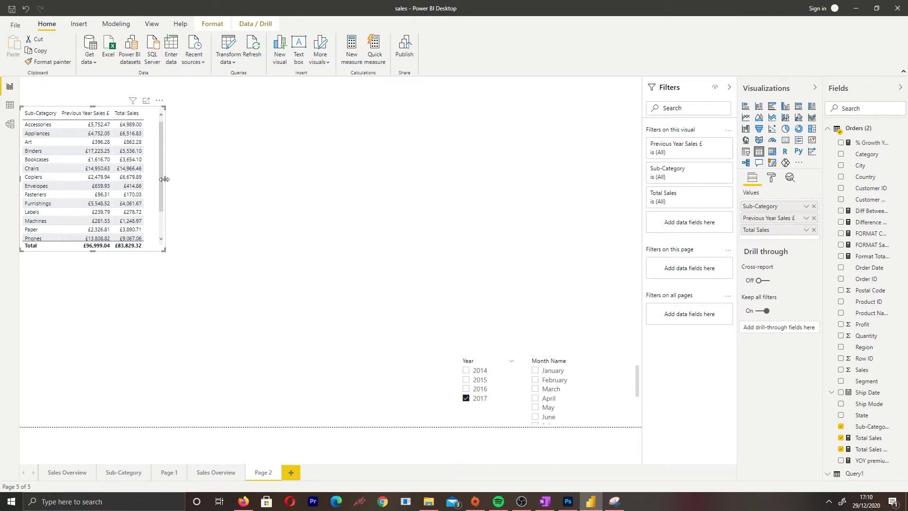
drag(164, 179, 253, 183)
click(119, 348)
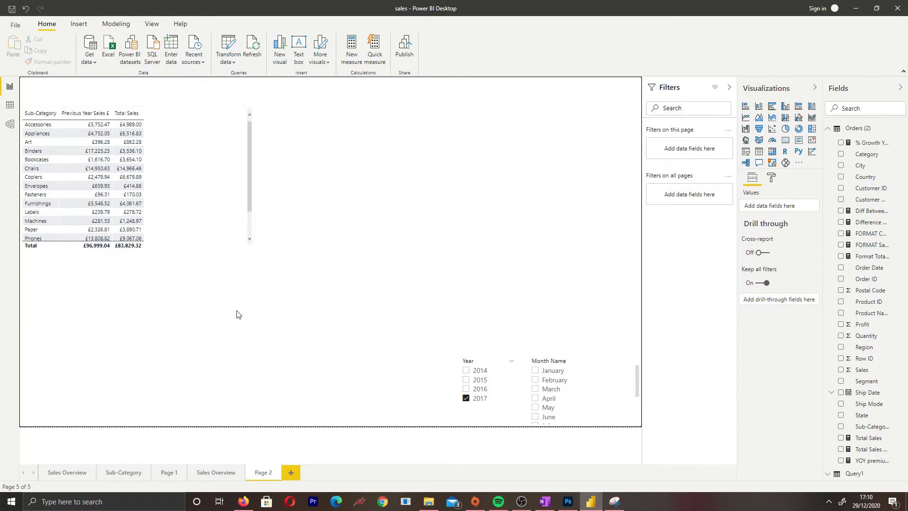
Step: Write the measure Format Sales Colour = IF([Total Sales] > [Total Sales LY2], "GREEN", "RED")
click(356, 42)
key(BackSpace)
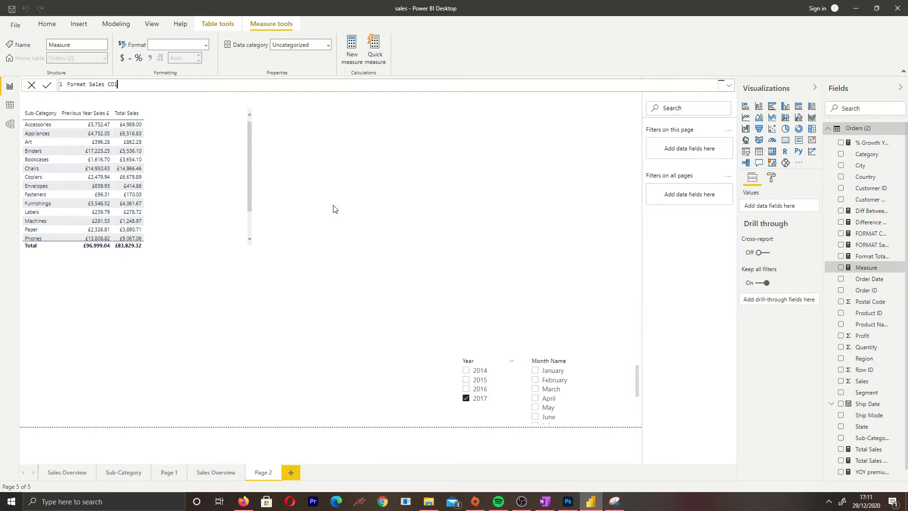
text(Format Sales Colour = IF(Total)
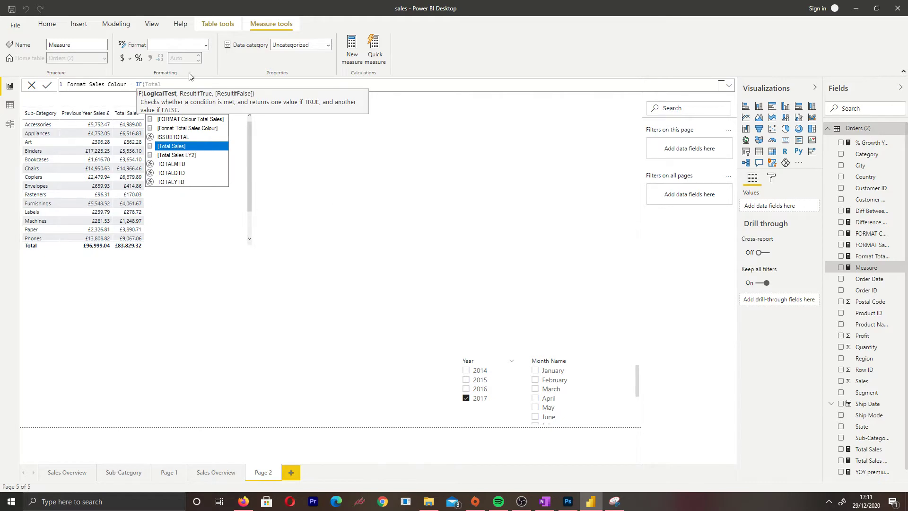
key(Down)
key(Up)
key(Tab)
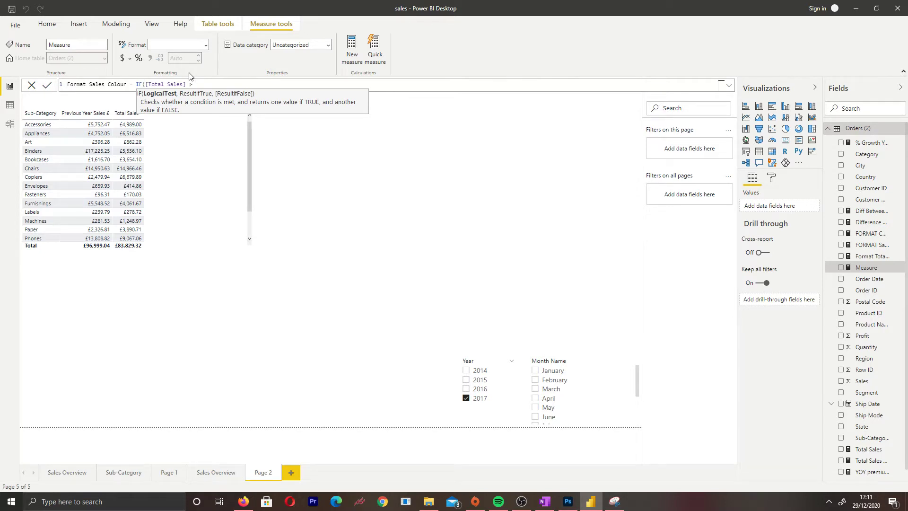
text(> Tot)
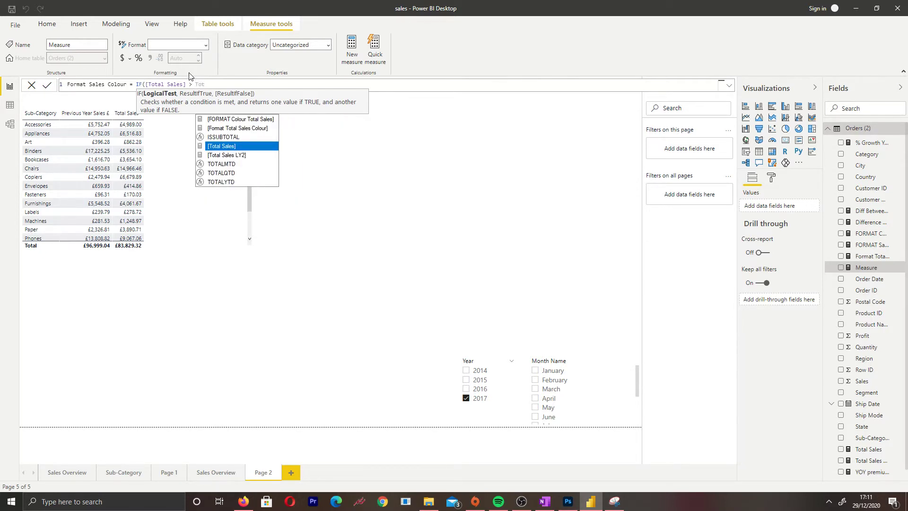
key(Down)
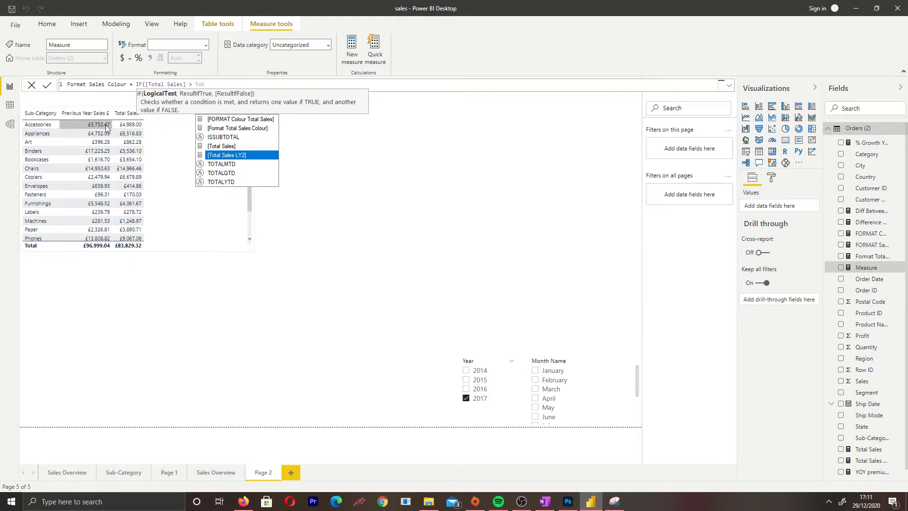
click(231, 156)
text(, "GR)
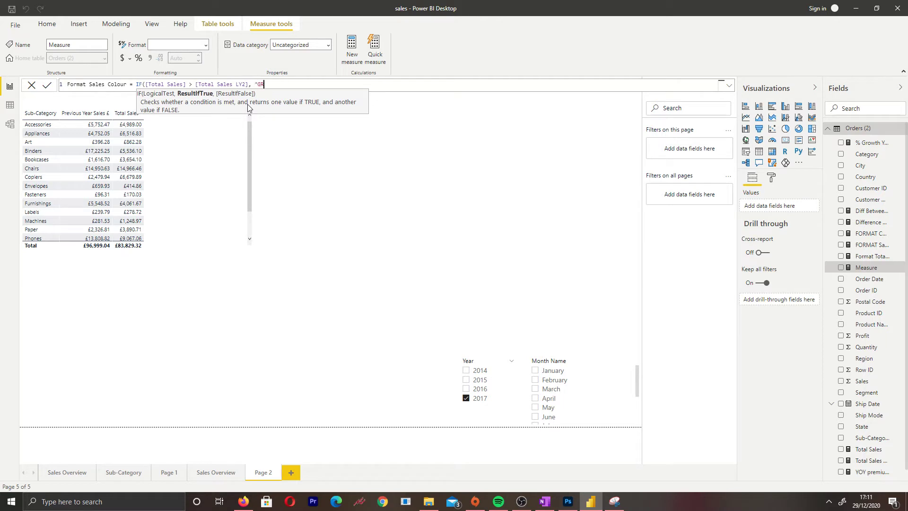
text(EEN", "RED"))
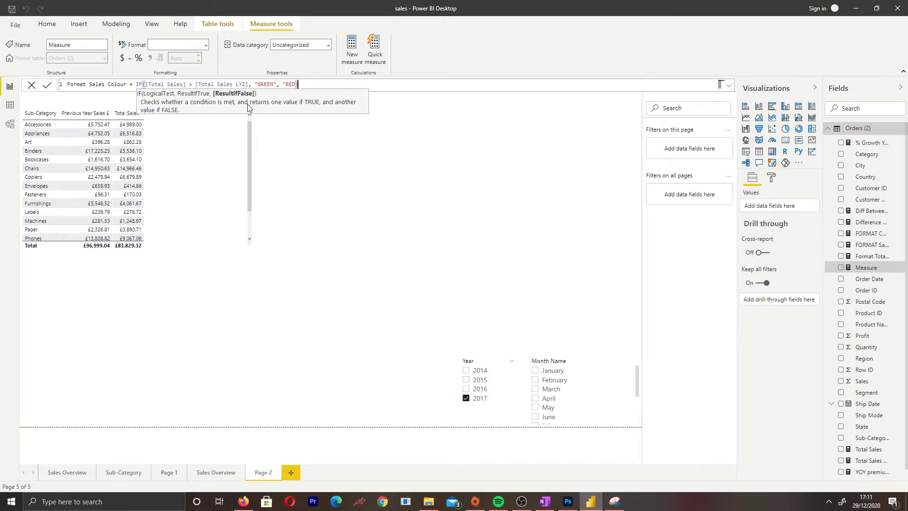
text())
key(Return)
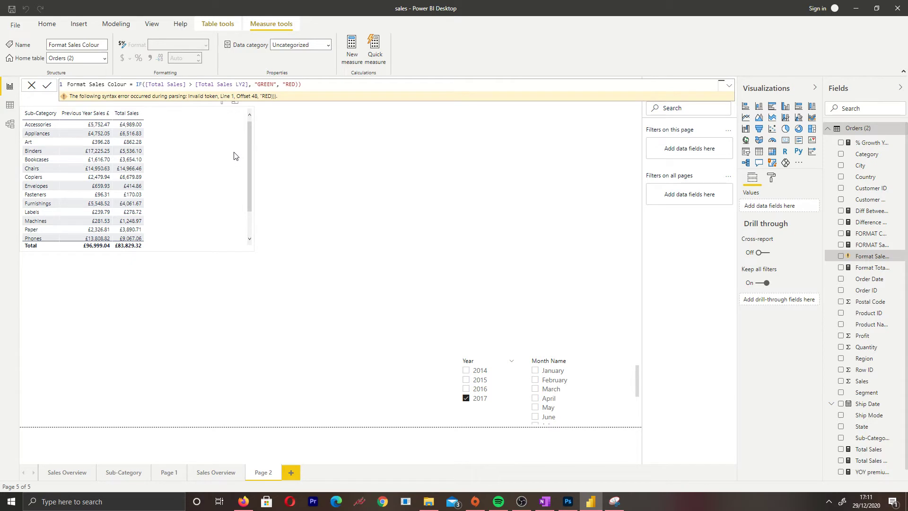
Step: Fix the formula's extra closing parenthesis and commit the finished measure
key(BackSpace)
text())
key(Return)
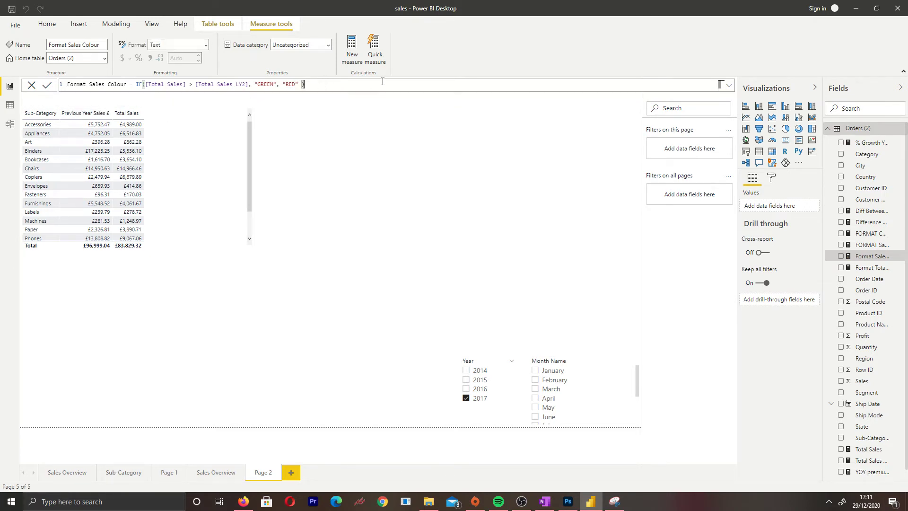
click(303, 84)
key(Return)
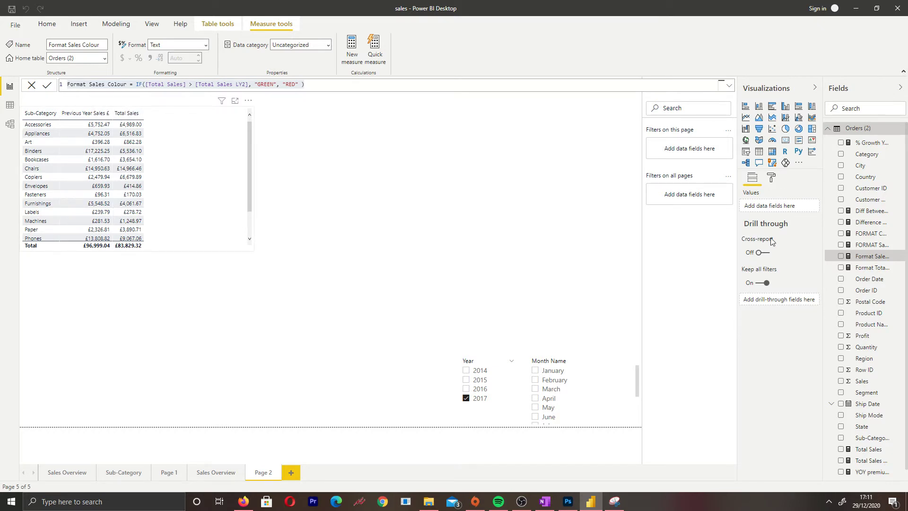
Step: Set the Total Sales font colour by field value, based on Format Total Sales Colour
click(807, 230)
mouse_move(755, 279)
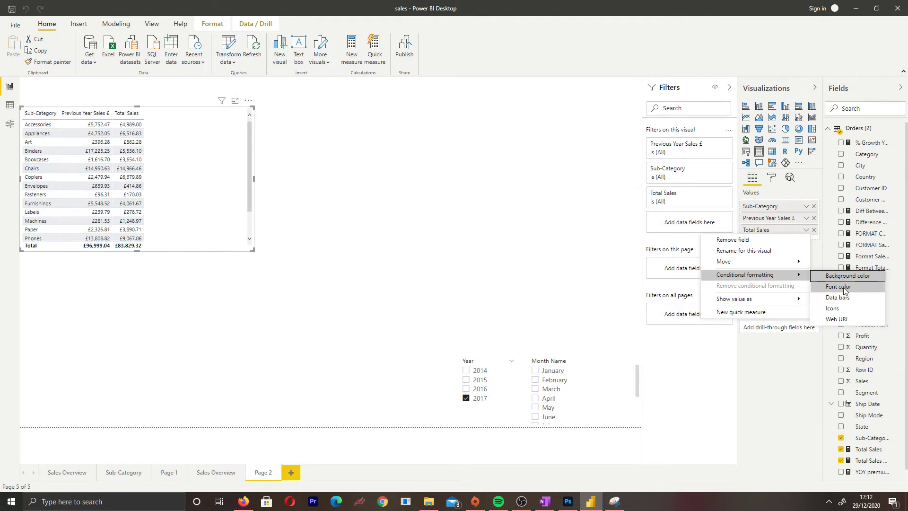
click(629, 266)
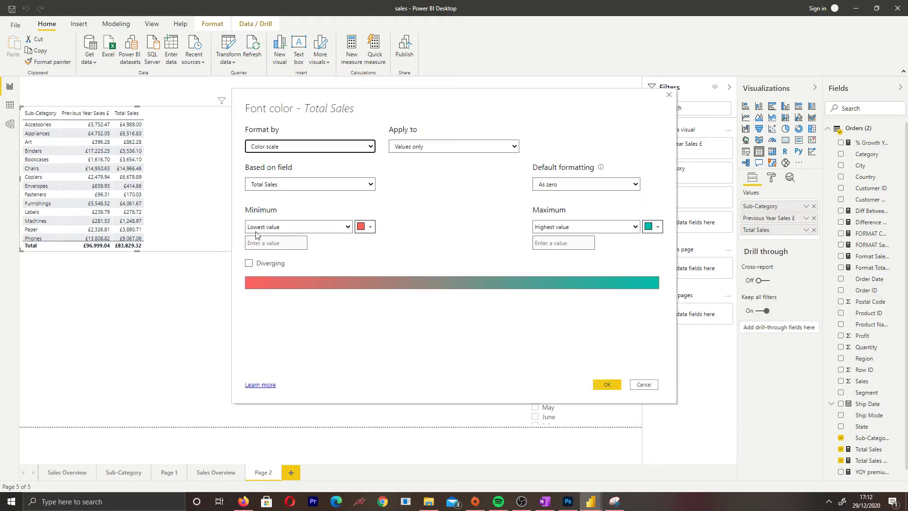
click(279, 148)
click(264, 173)
click(291, 186)
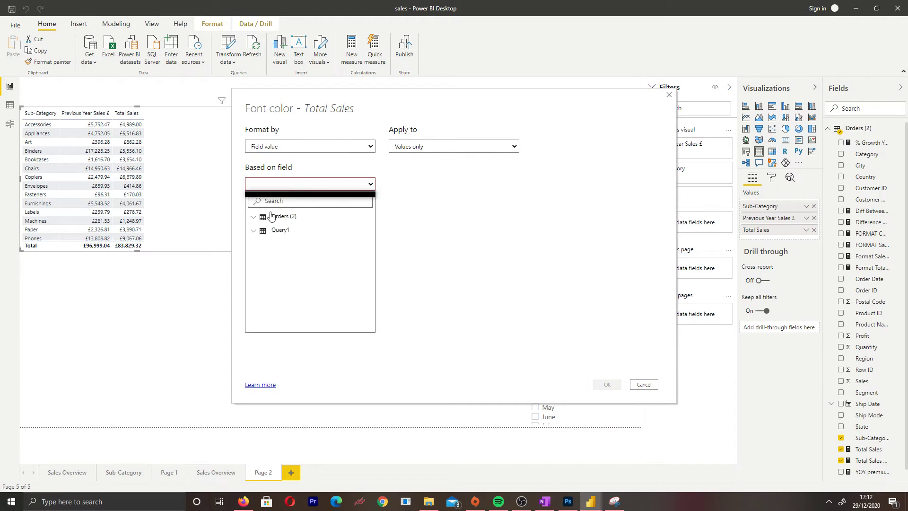
scroll(318, 263, down, 1)
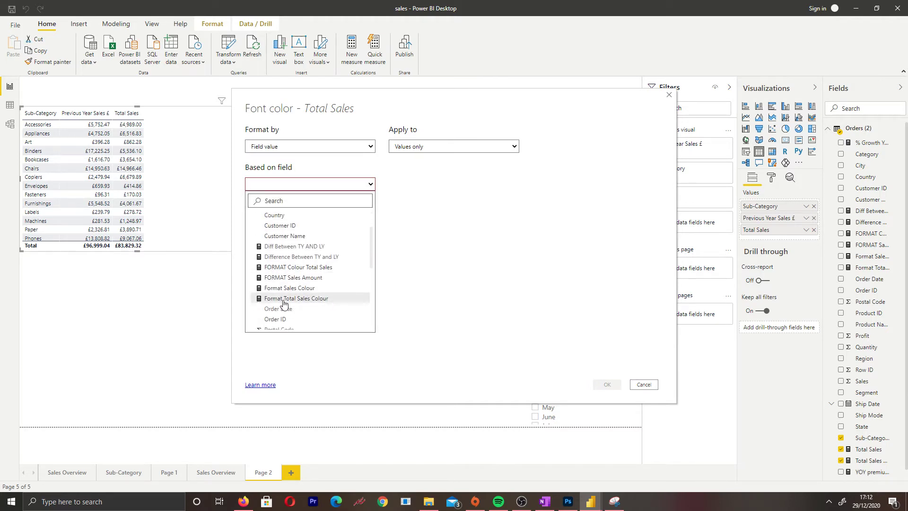
click(326, 300)
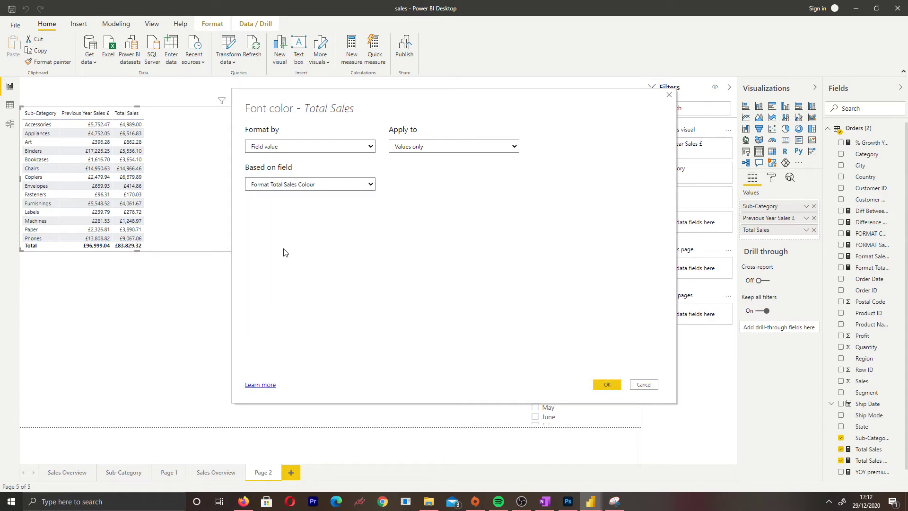
click(608, 385)
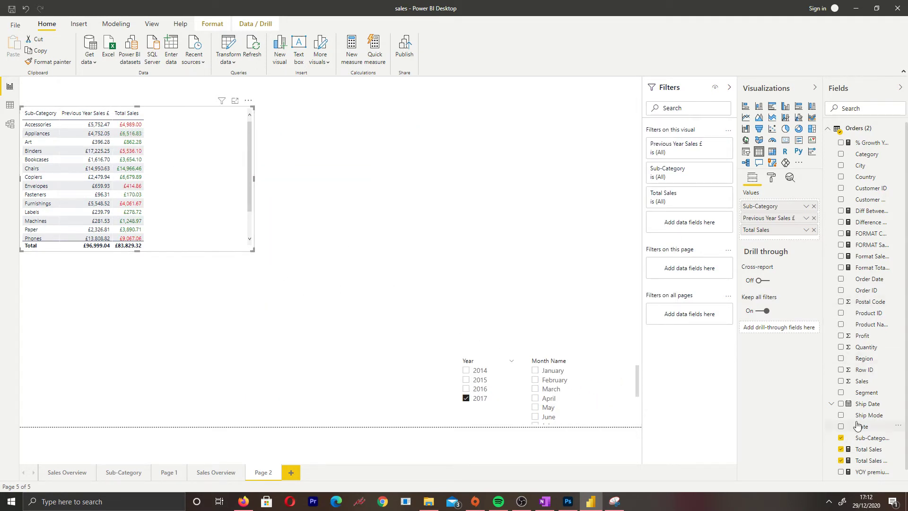
Step: Check the Format Total Sales Colour formula and toggle the Paper row's cross-highlight in the table
click(873, 268)
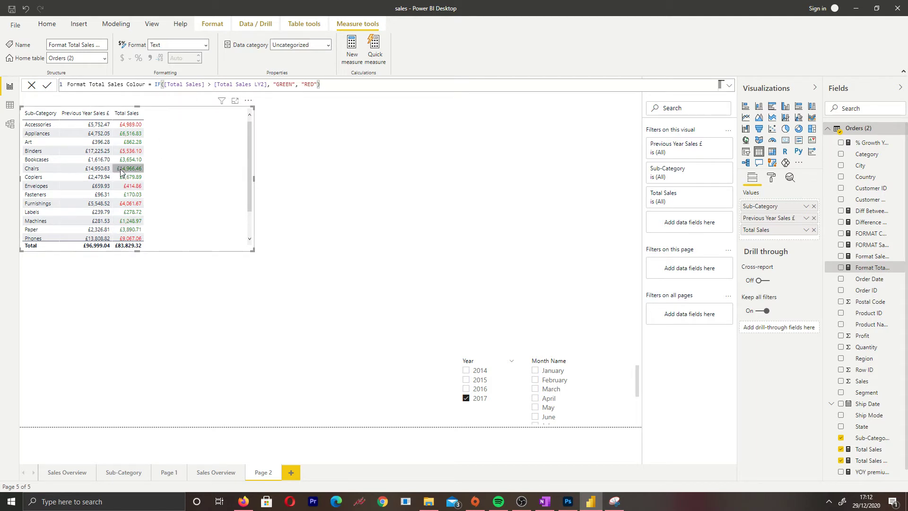
scroll(45, 163, down, 3)
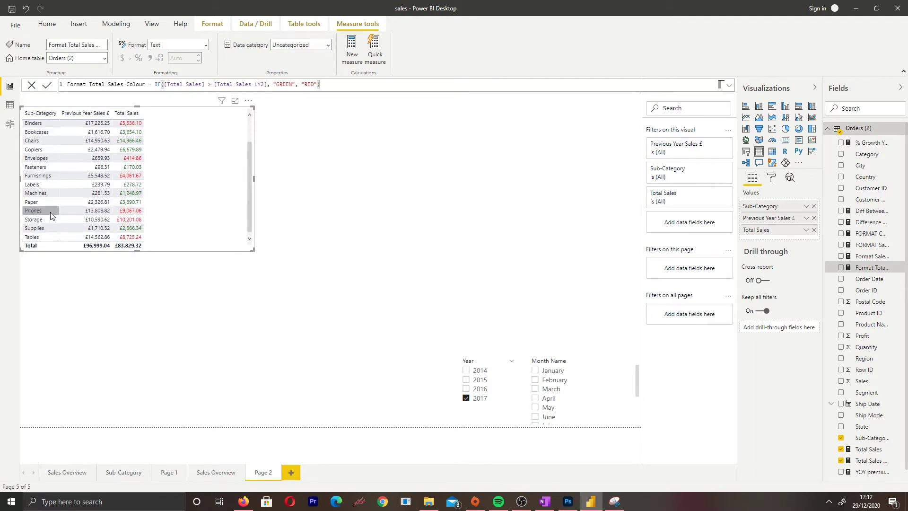
click(30, 205)
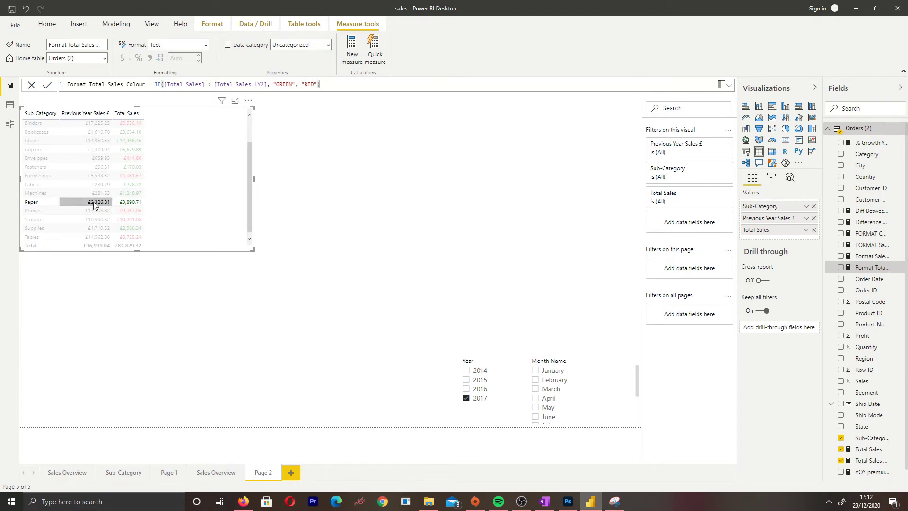
click(127, 204)
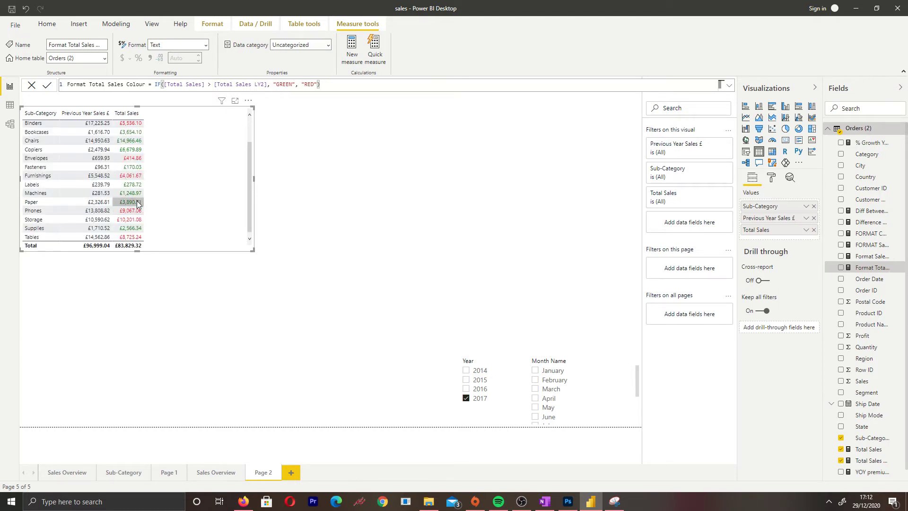
click(137, 208)
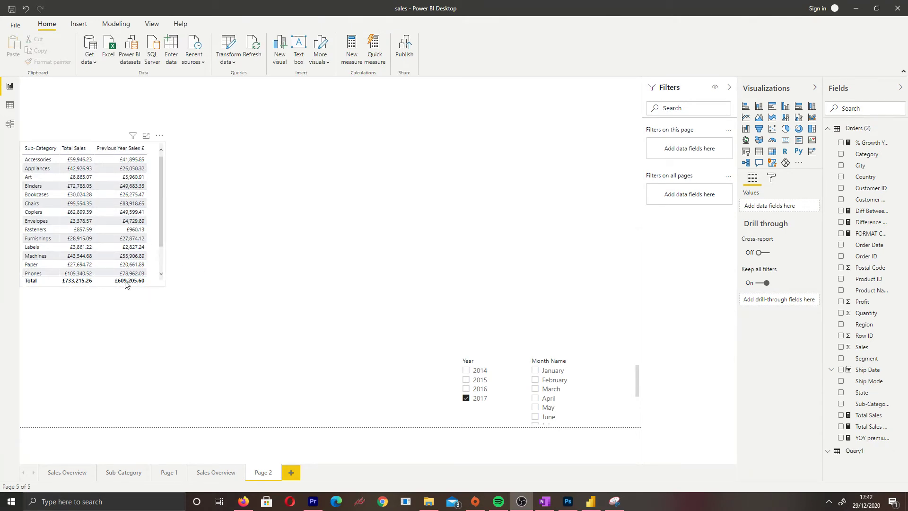
Step: Colour the Previous Year Sales £ cell backgrounds by field value from FORMAT Colour Total Sales
click(156, 219)
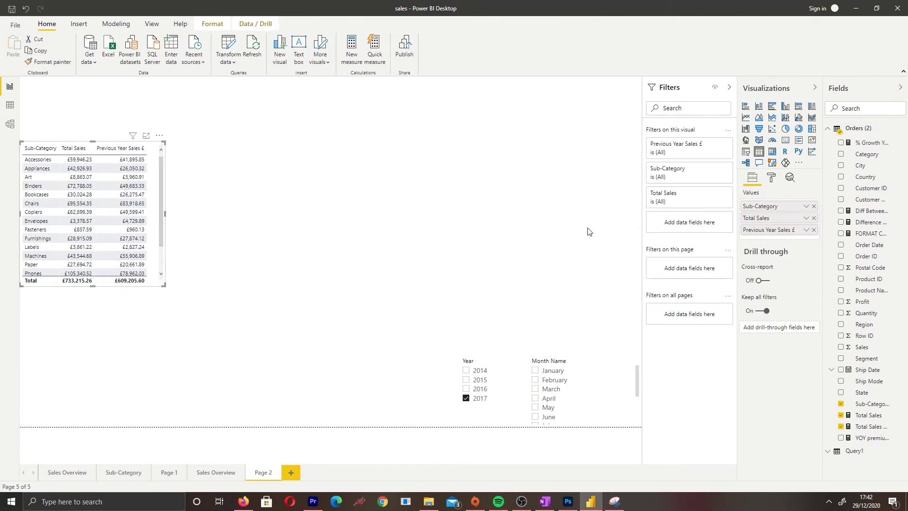
click(807, 231)
mouse_move(787, 279)
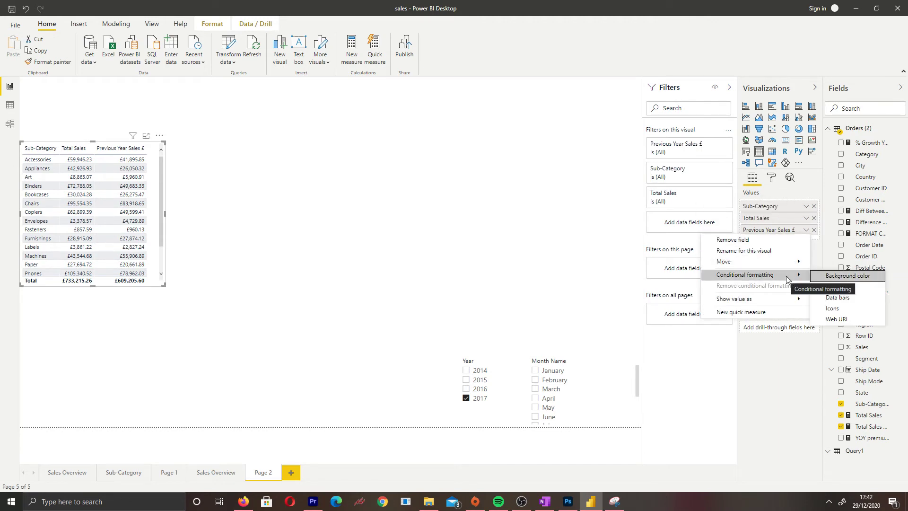
click(842, 279)
click(315, 146)
click(276, 174)
click(280, 183)
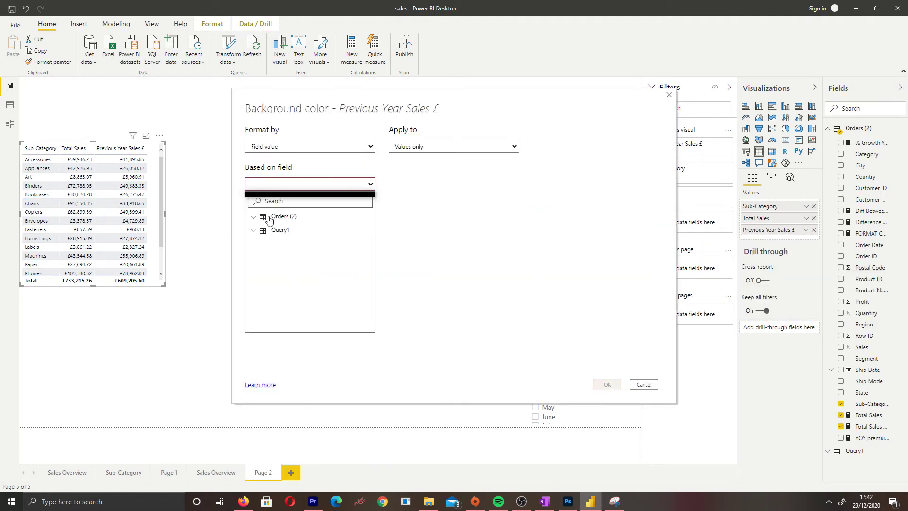
scroll(305, 298, down, 2)
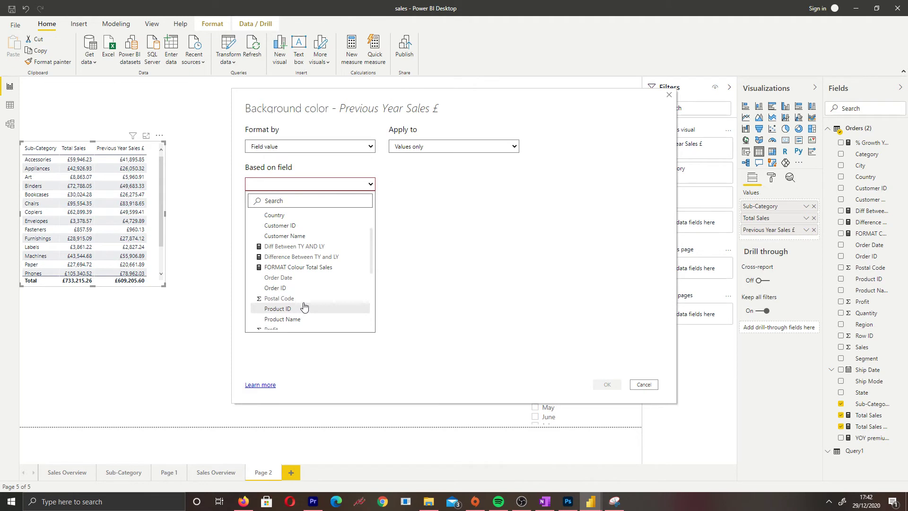
click(305, 268)
click(607, 385)
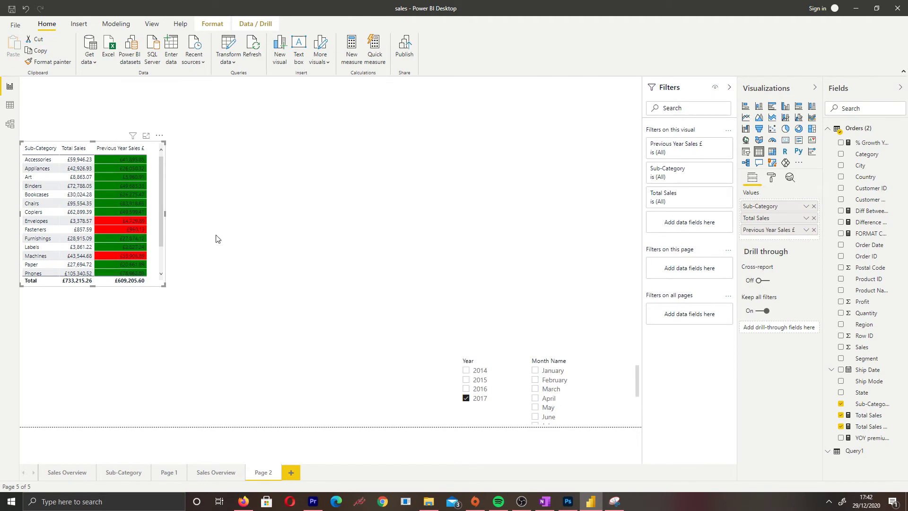
scroll(140, 226, down, 1)
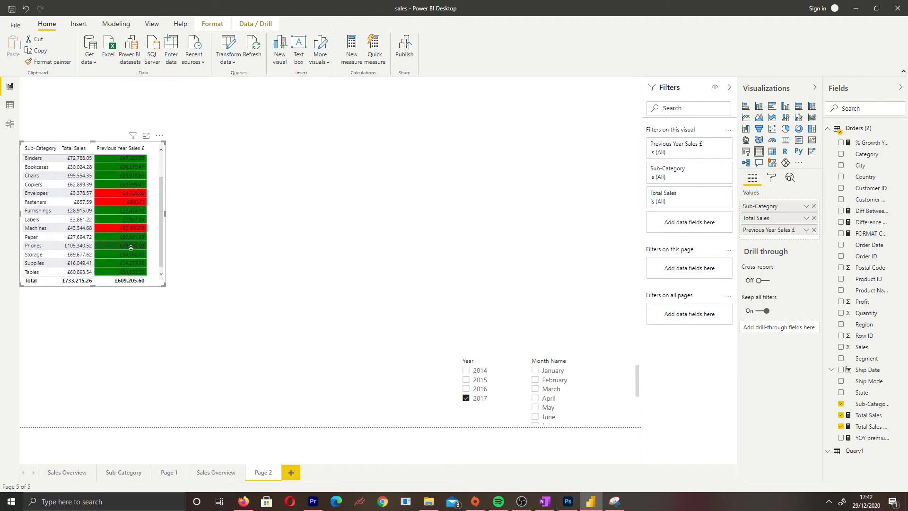
scroll(131, 246, up, 1)
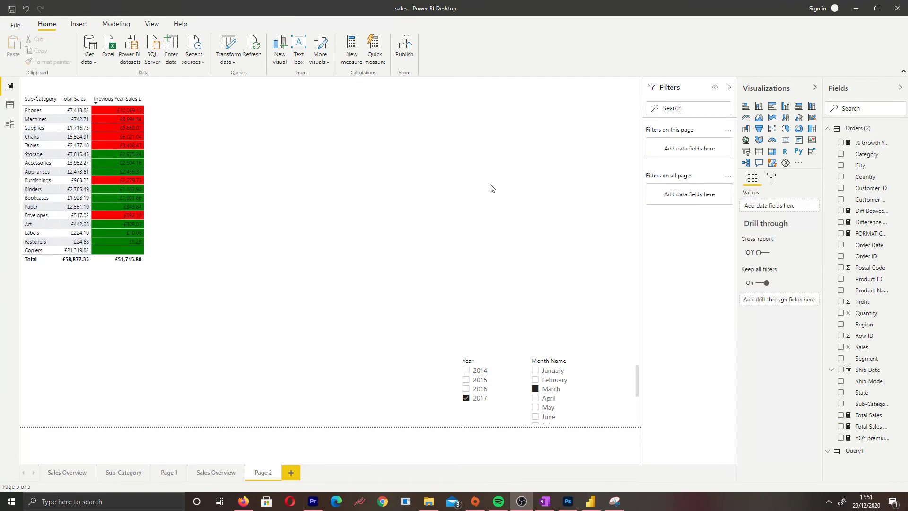
Step: Add a Total Sales card and clear the March filter to show all of 2017
click(436, 204)
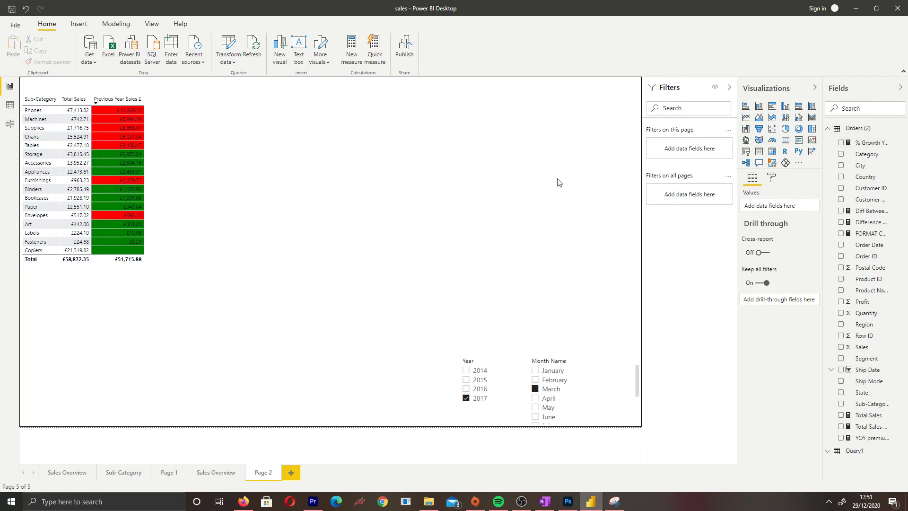
click(785, 140)
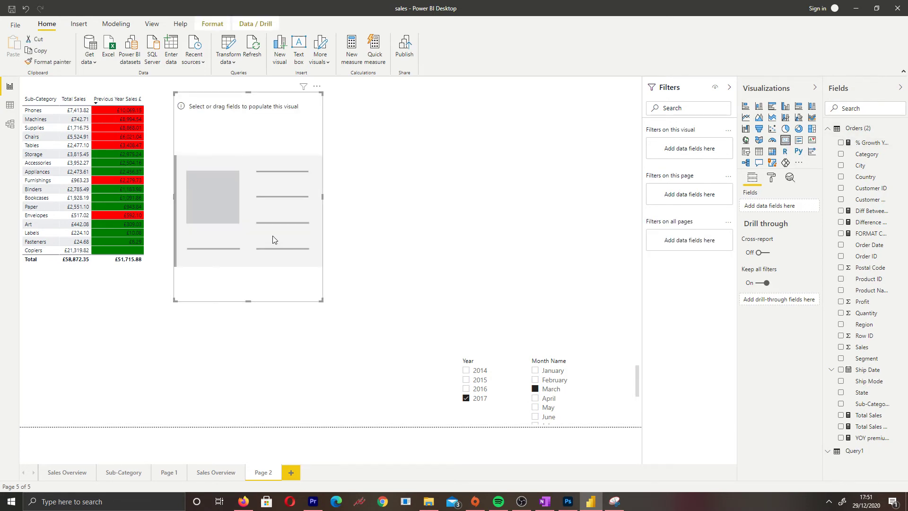
drag(272, 239, 319, 239)
drag(300, 98, 291, 148)
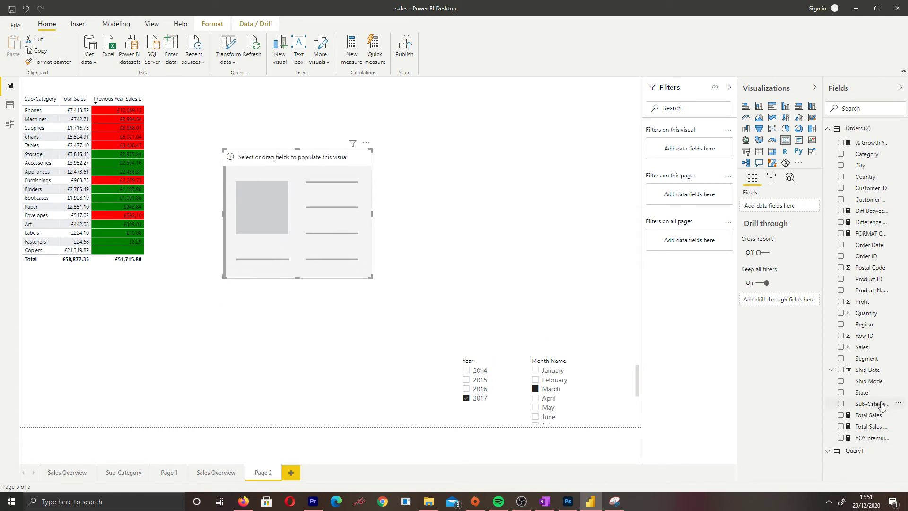
drag(873, 417, 776, 206)
drag(298, 279, 298, 246)
click(544, 390)
click(371, 208)
click(616, 203)
Step: Add a second card with Total Sales LY2 renamed 'Previous Year Sales', beside the first
click(786, 140)
drag(341, 255, 500, 179)
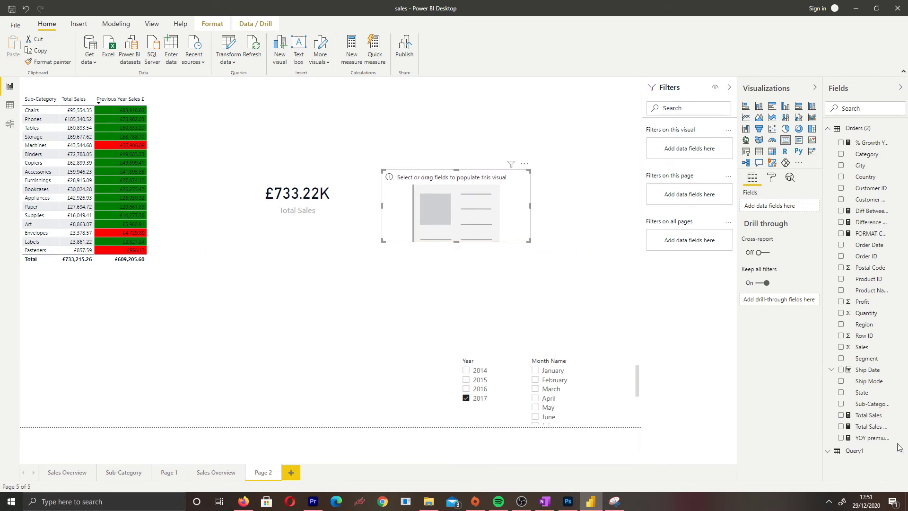
click(840, 431)
click(842, 427)
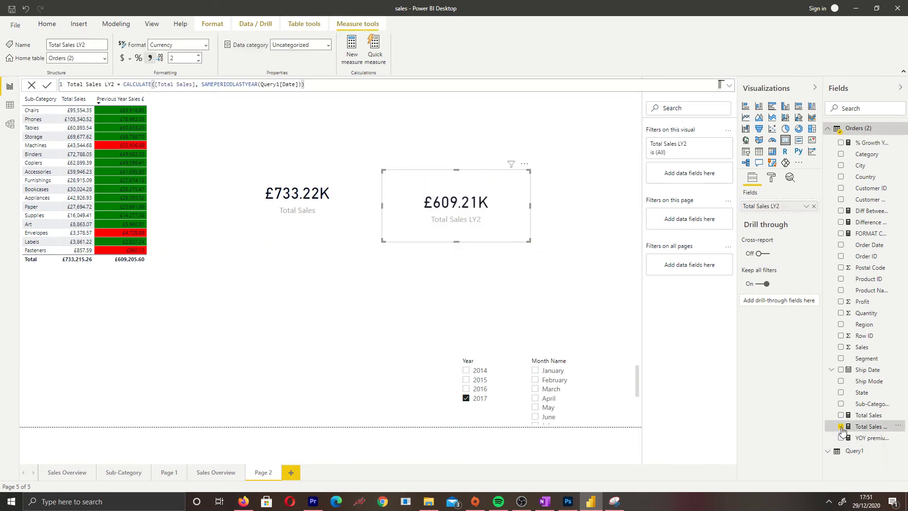
right_click(784, 209)
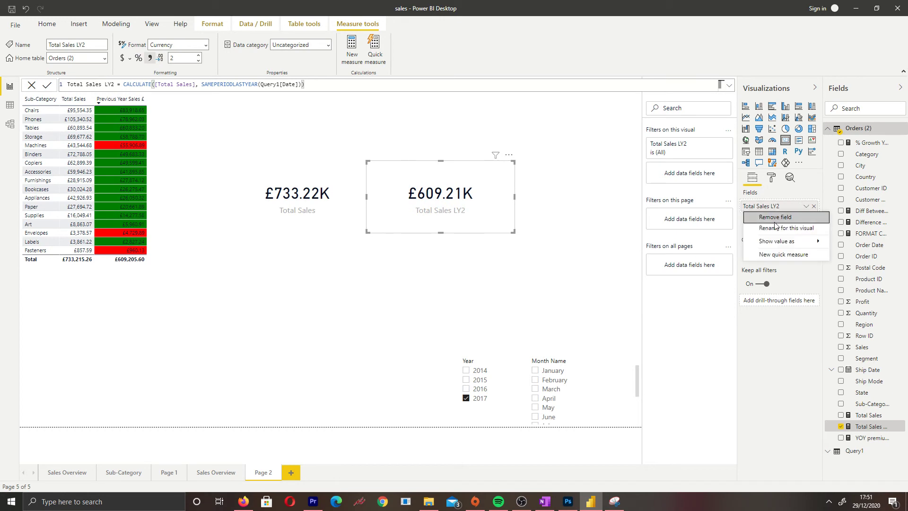
click(777, 227)
text(re)
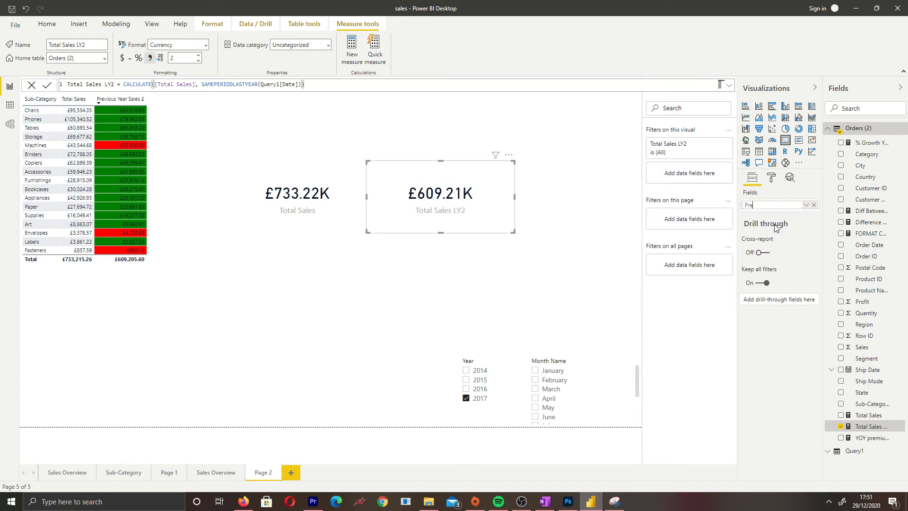
text(revious Year Sales)
key(Return)
drag(431, 164, 459, 160)
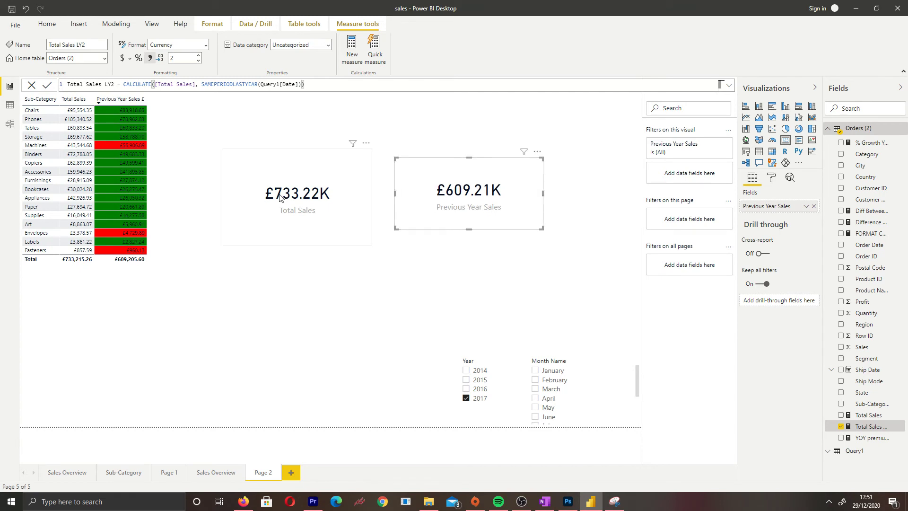
click(281, 198)
drag(298, 246, 340, 213)
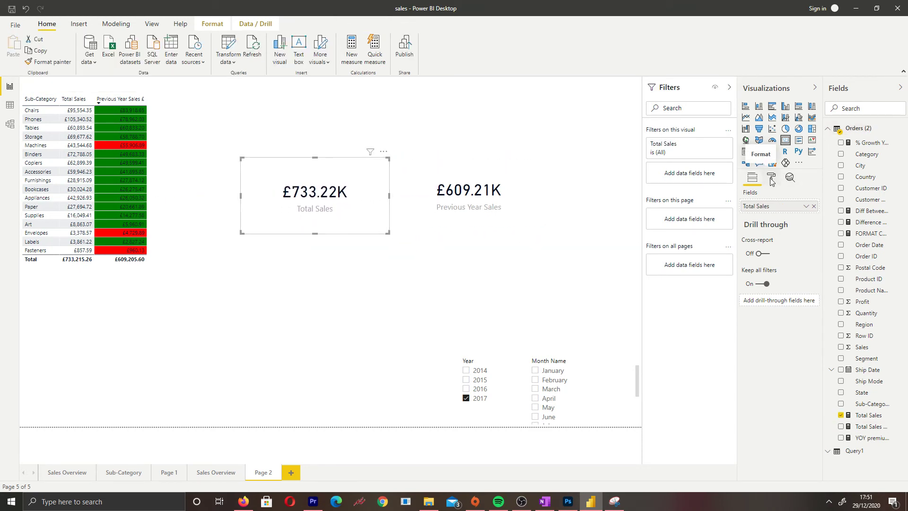
Step: Colour the Total Sales card's data label by field value from FORMAT Colour Total Sales
click(806, 208)
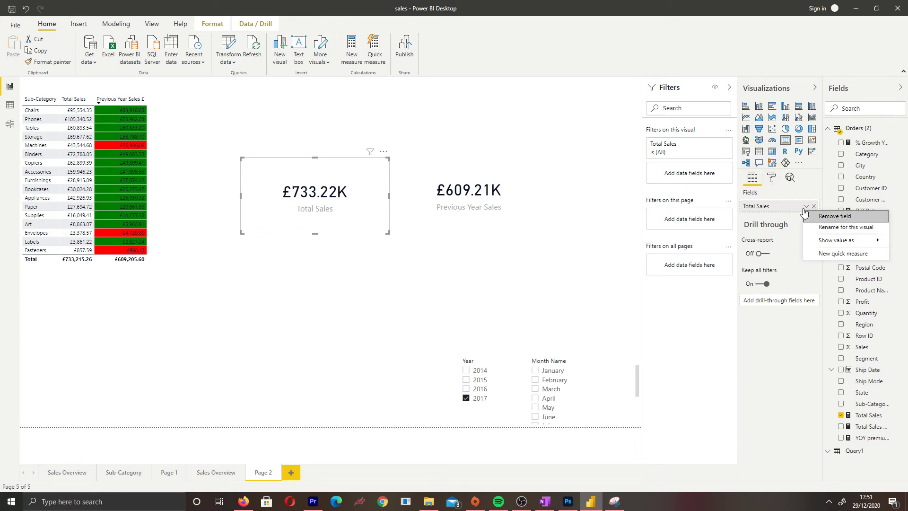
click(771, 178)
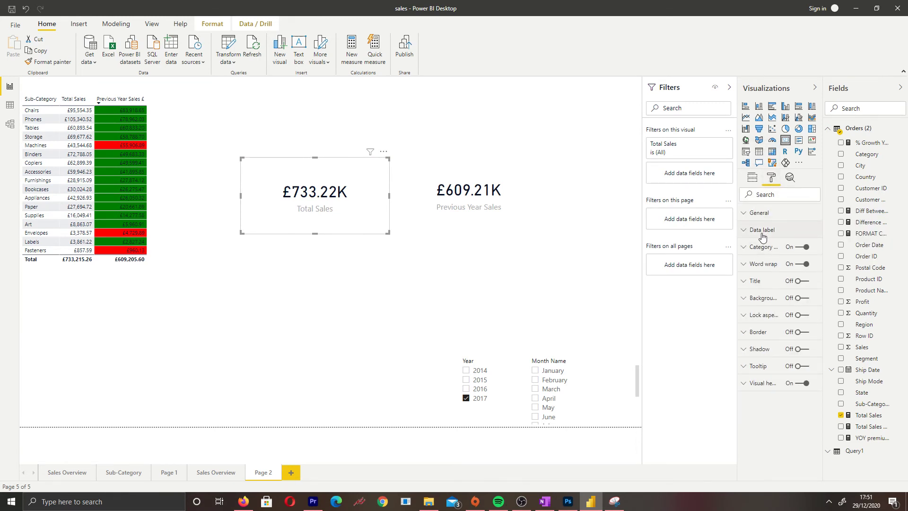
click(767, 234)
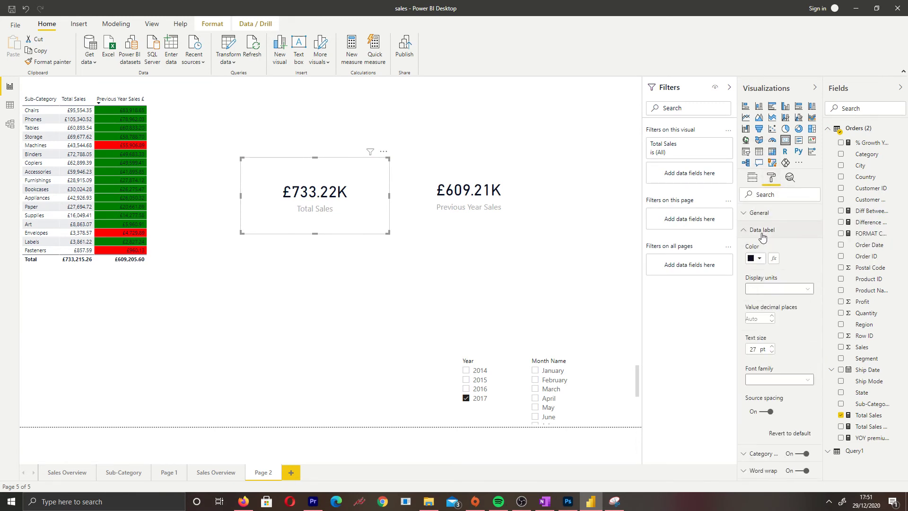
click(774, 259)
click(285, 151)
click(263, 175)
click(298, 188)
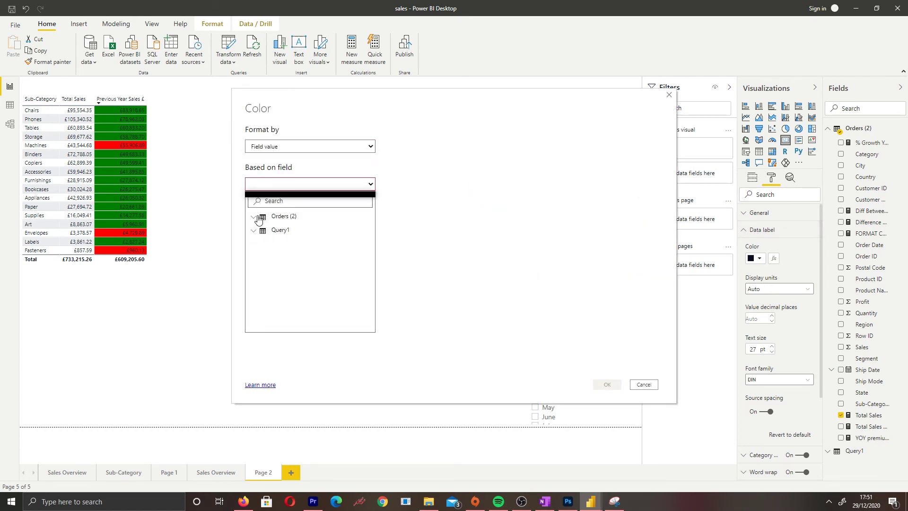
click(258, 216)
click(291, 315)
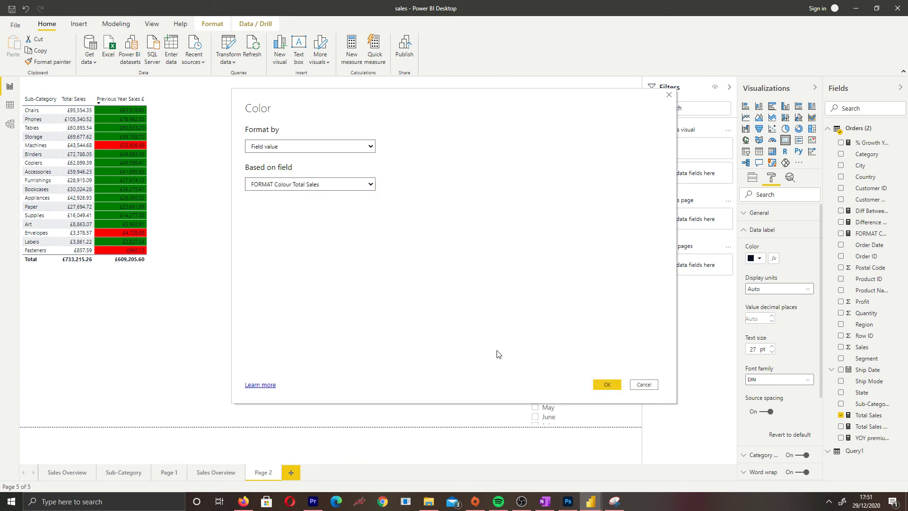
click(607, 384)
drag(329, 199, 314, 200)
click(383, 283)
Step: Turn on the card background and colour it by FORMAT Colour Total Sales field value
click(356, 211)
click(771, 177)
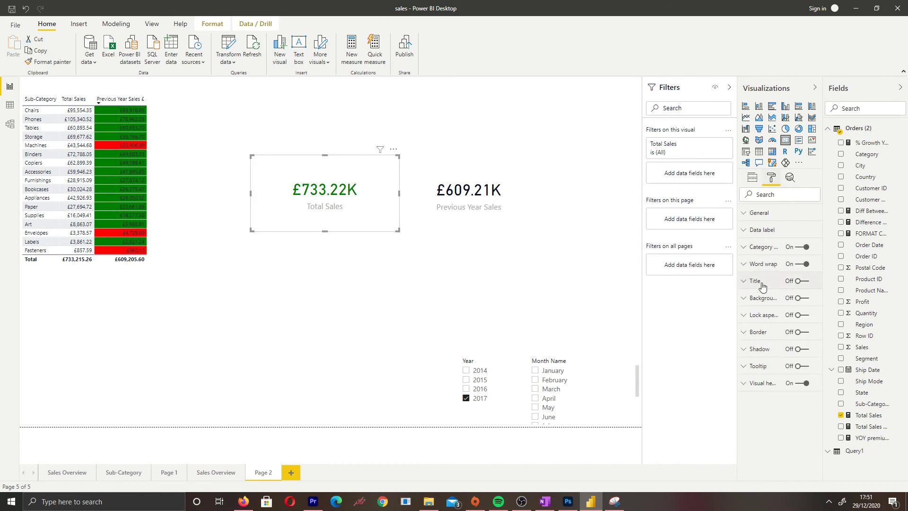
click(763, 297)
click(799, 298)
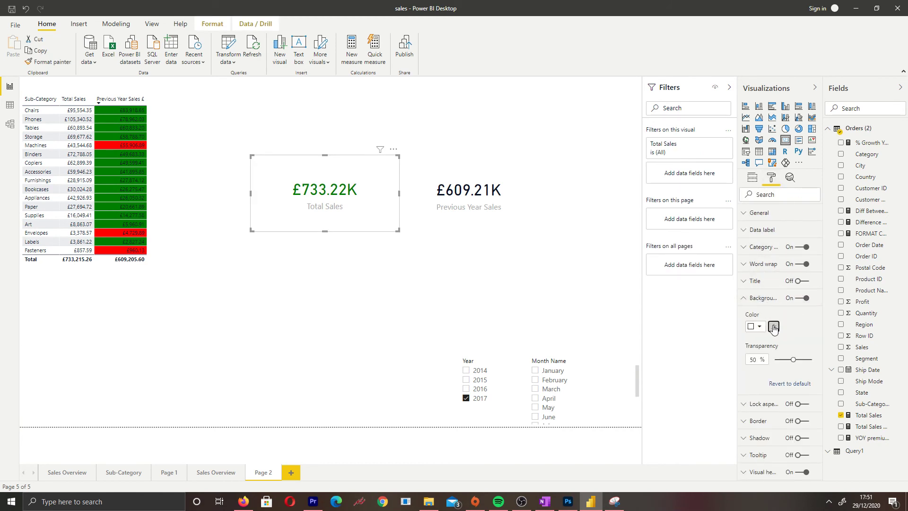
click(774, 327)
click(284, 146)
click(272, 174)
click(272, 182)
click(270, 223)
click(297, 321)
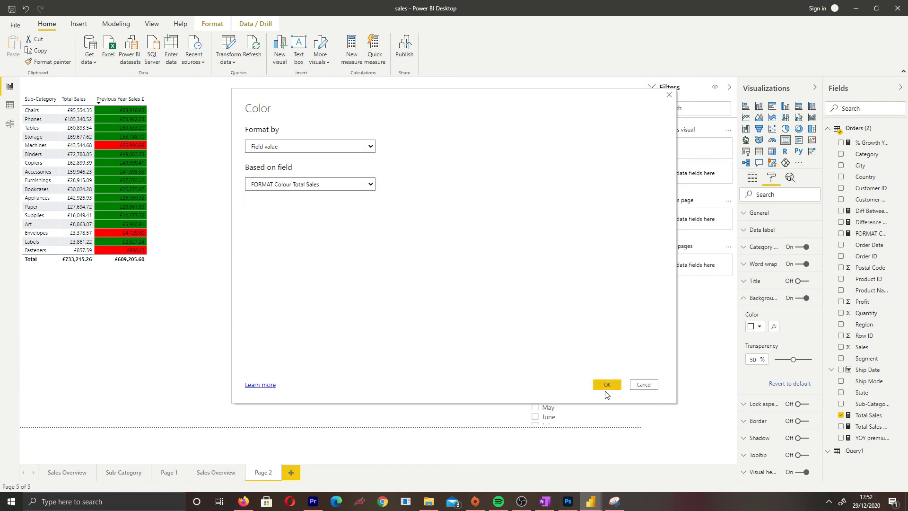
click(607, 387)
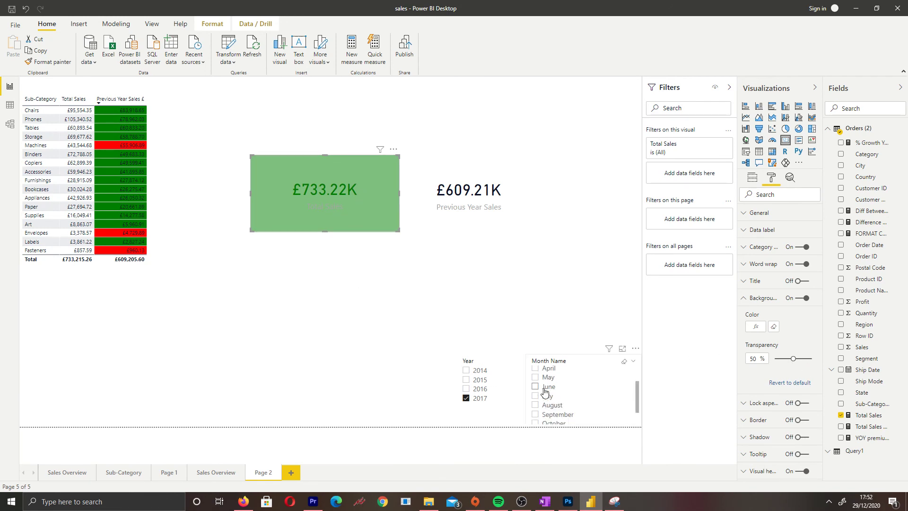
Step: Filter the Month Name slicer to September after briefly toggling December
scroll(539, 392, down, 3)
click(537, 421)
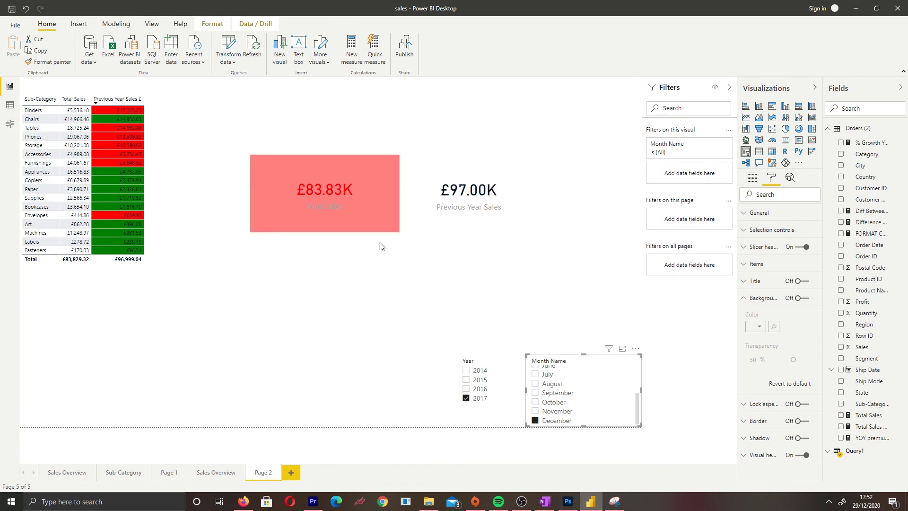
click(536, 420)
click(535, 420)
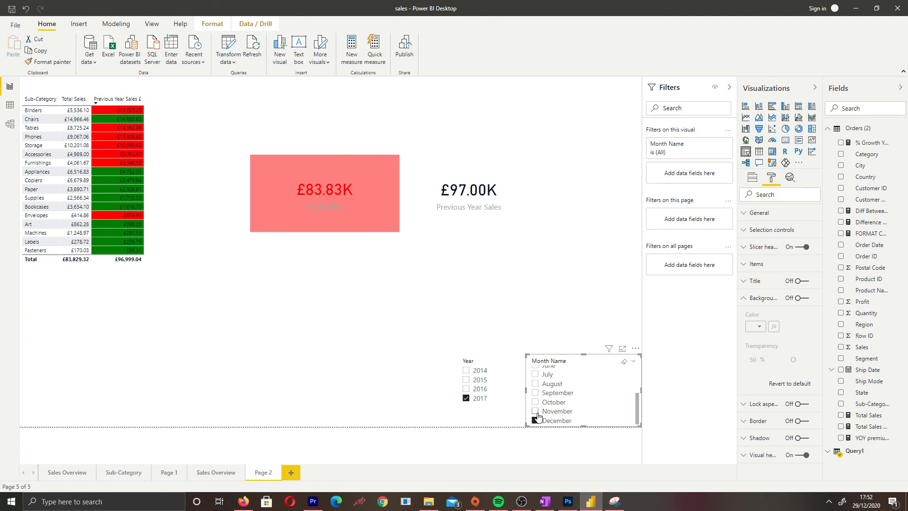
click(535, 392)
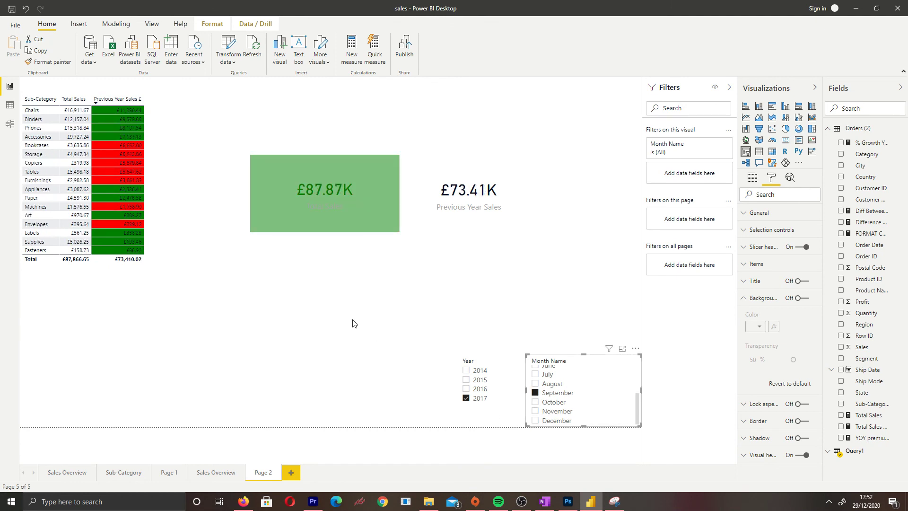